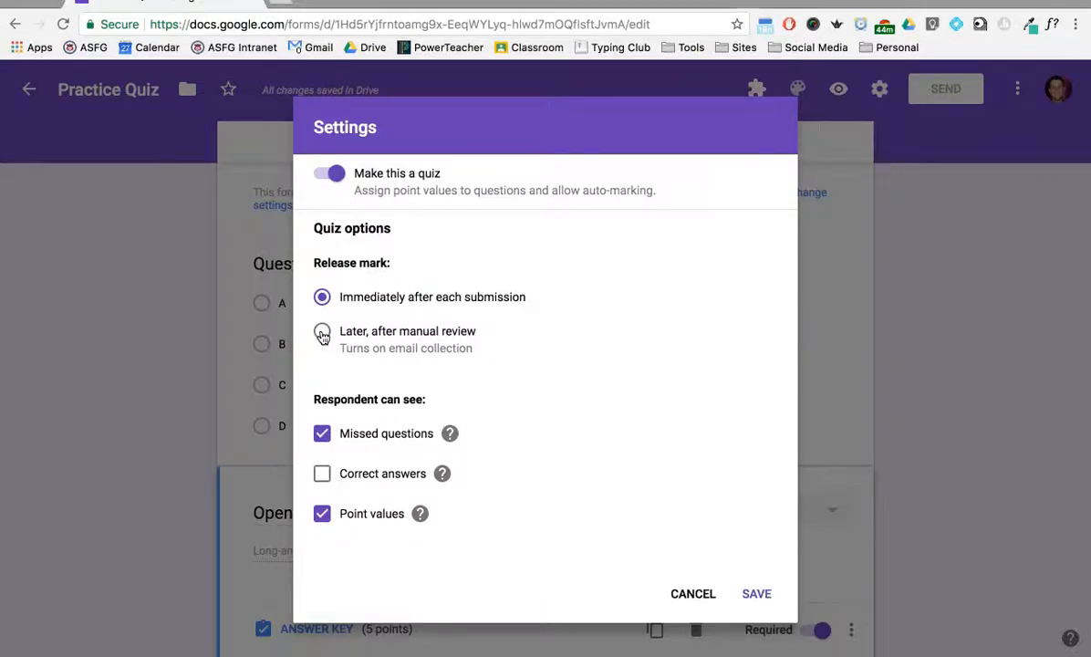
Step: Set the quiz marks to be released later, after manual review, and save the settings
{"action": "left_click", "coordinate": [322, 334]}
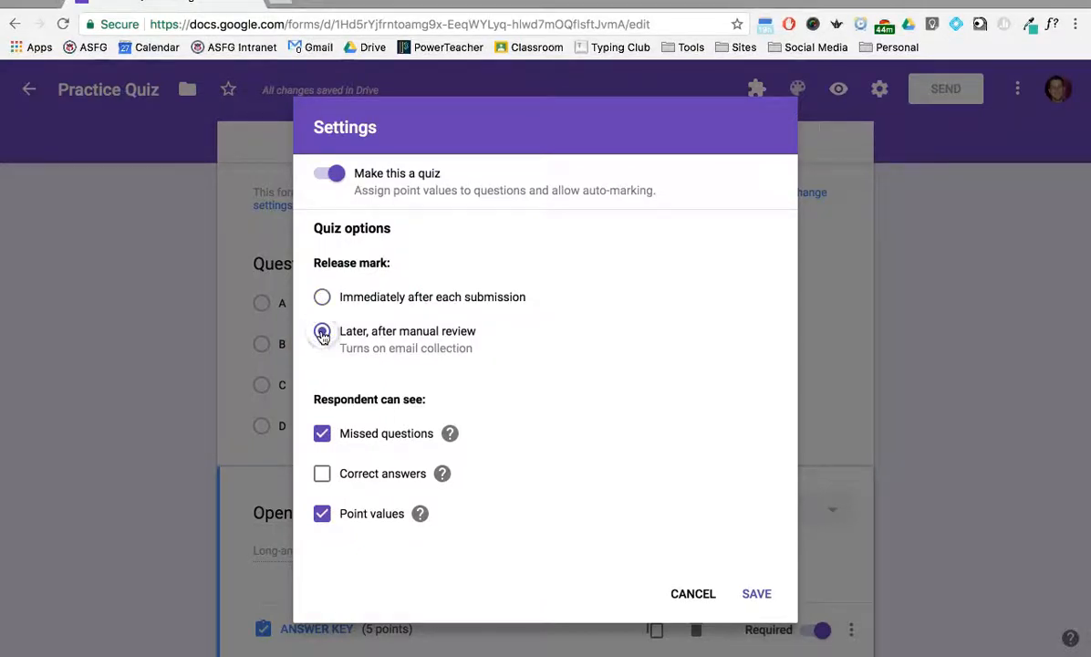
{"action": "scroll", "coordinate": [425, 356], "scroll_direction": "down", "scroll_amount": 1}
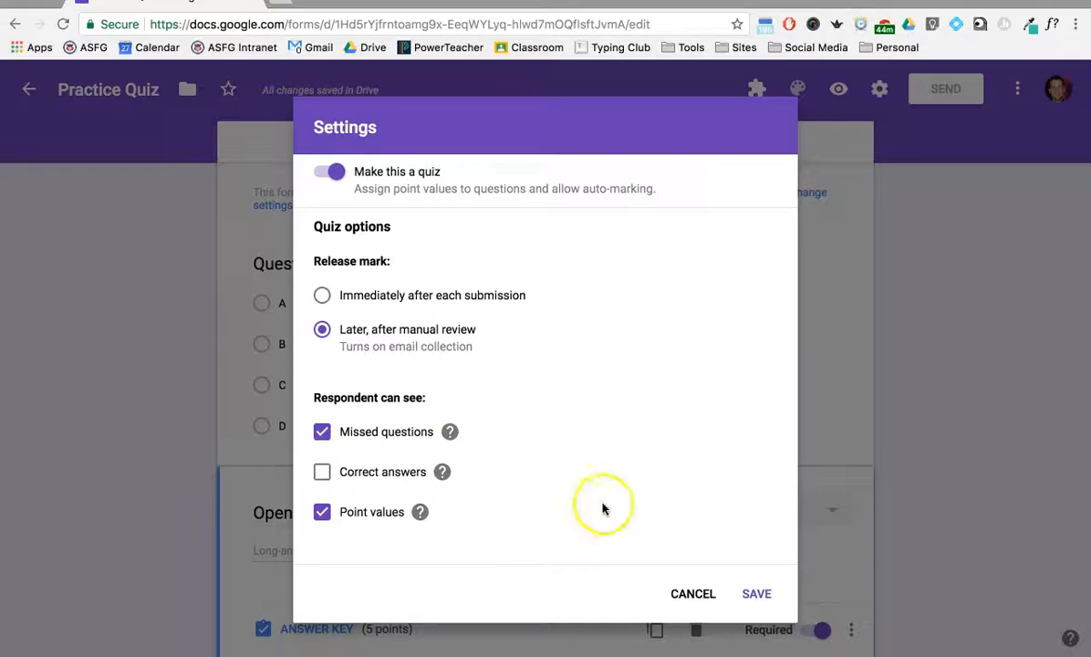
{"action": "left_click", "coordinate": [757, 593]}
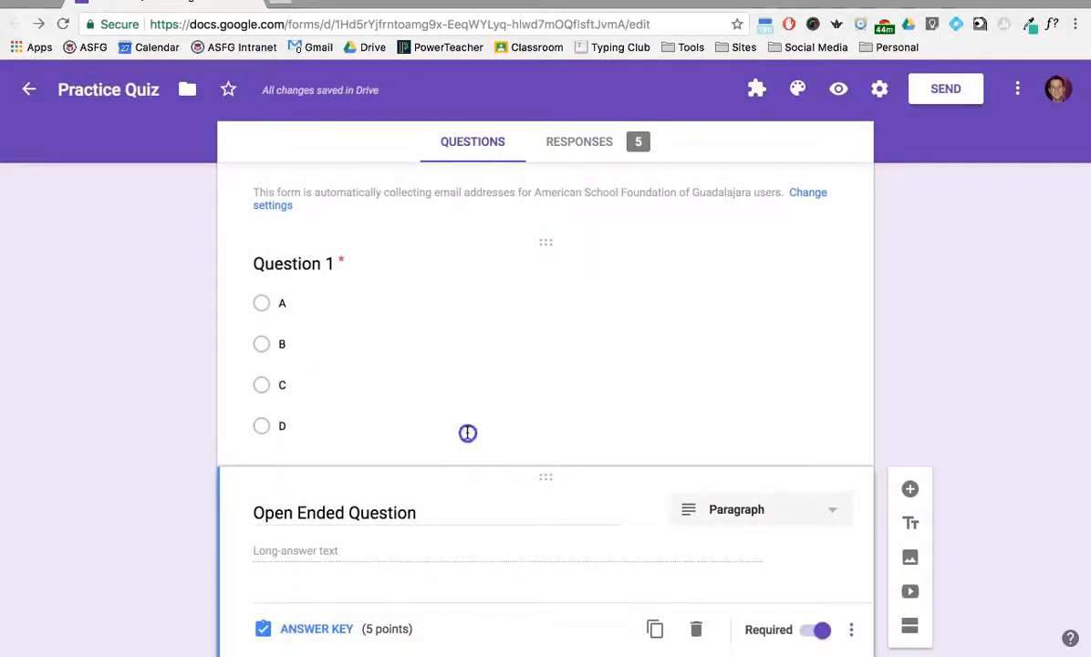
Step: Open Question 1's answer key and check its correct answer and point value
{"action": "left_click", "coordinate": [468, 428]}
{"action": "left_click", "coordinate": [334, 548]}
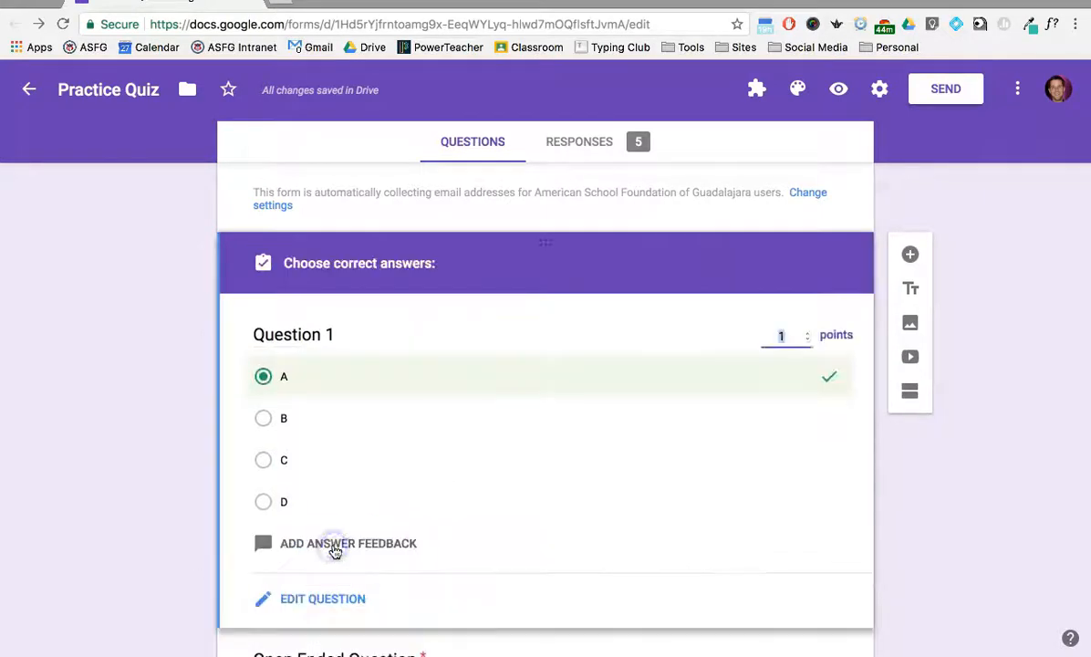
{"action": "left_click", "coordinate": [384, 421]}
{"action": "left_click", "coordinate": [384, 422]}
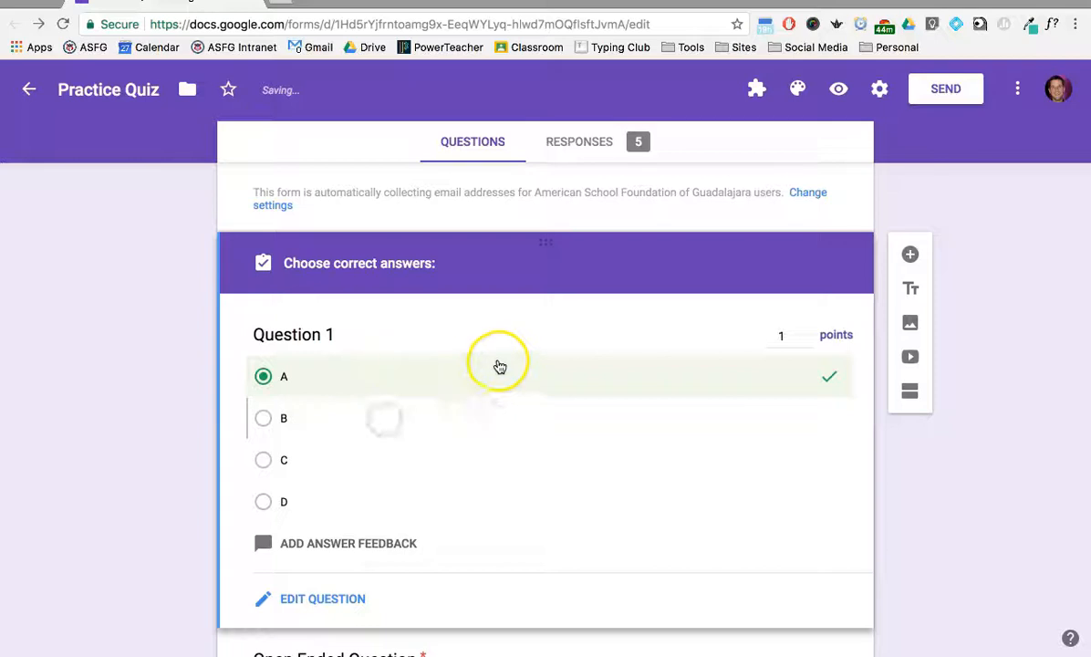
{"action": "left_click", "coordinate": [811, 336]}
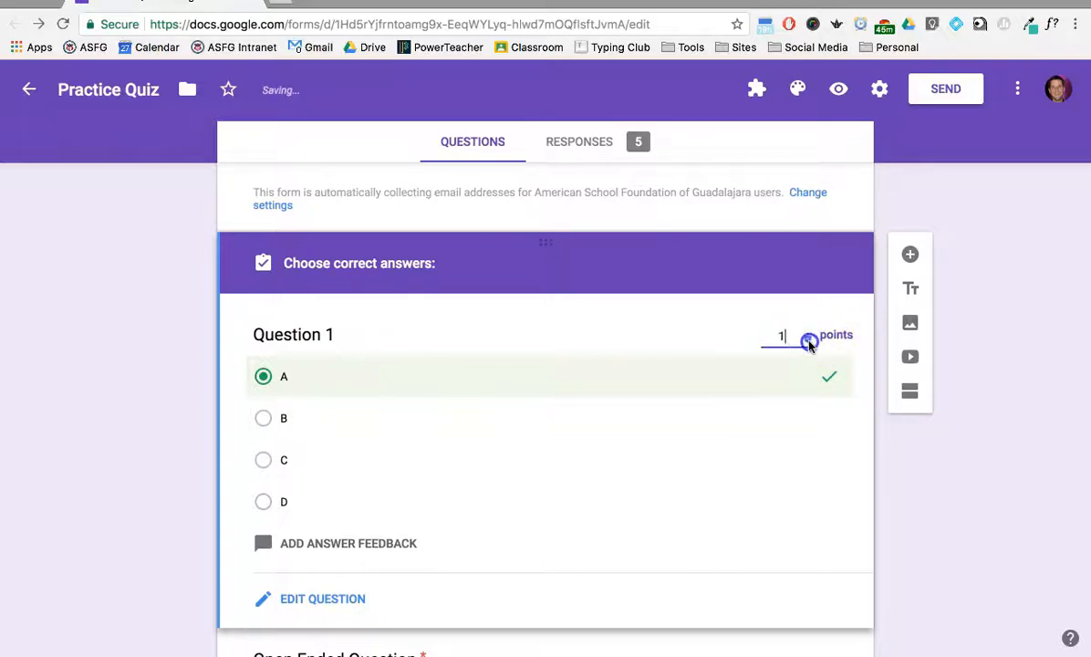
Step: Open the answer key of the Open Ended Question to check its feedback and points
{"action": "scroll", "coordinate": [196, 407], "scroll_direction": "down", "scroll_amount": 3}
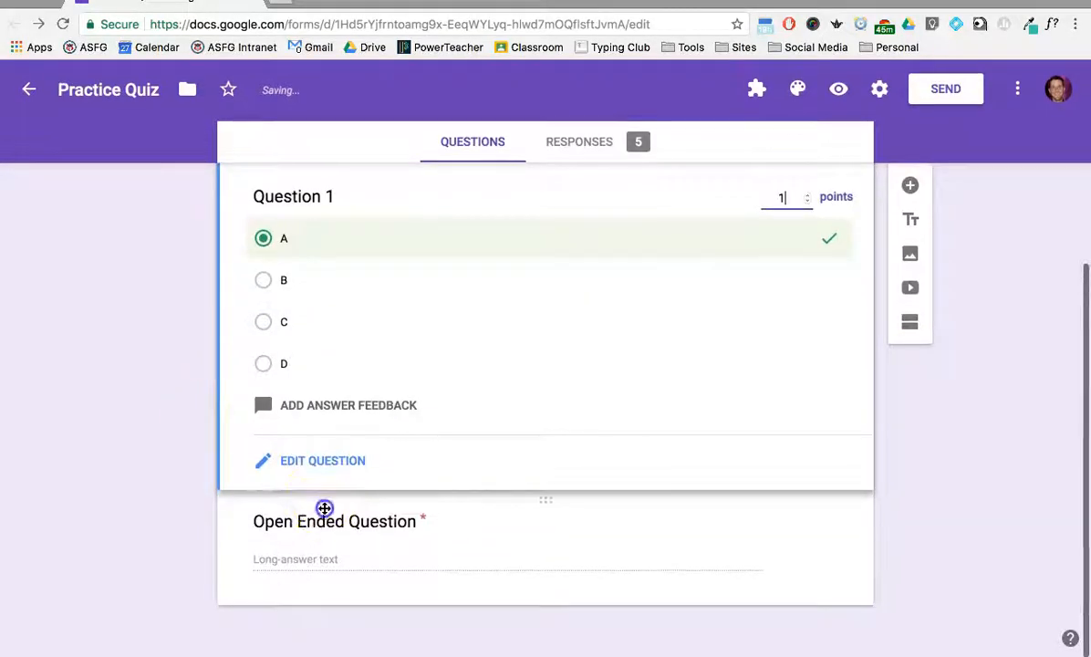
{"action": "left_click", "coordinate": [325, 508]}
{"action": "left_click", "coordinate": [319, 576]}
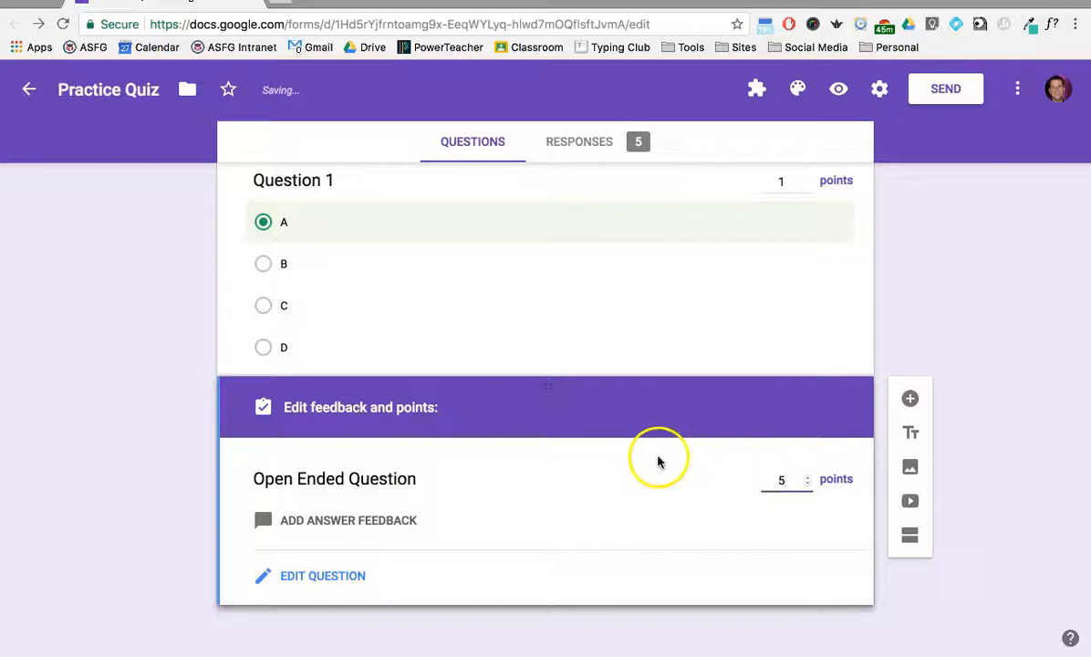
Step: Examine the summary of the quiz responses, including the insights and the total points distribution
{"action": "scroll", "coordinate": [129, 464], "scroll_direction": "up", "scroll_amount": 2}
{"action": "scroll", "coordinate": [129, 464], "scroll_direction": "up", "scroll_amount": 2}
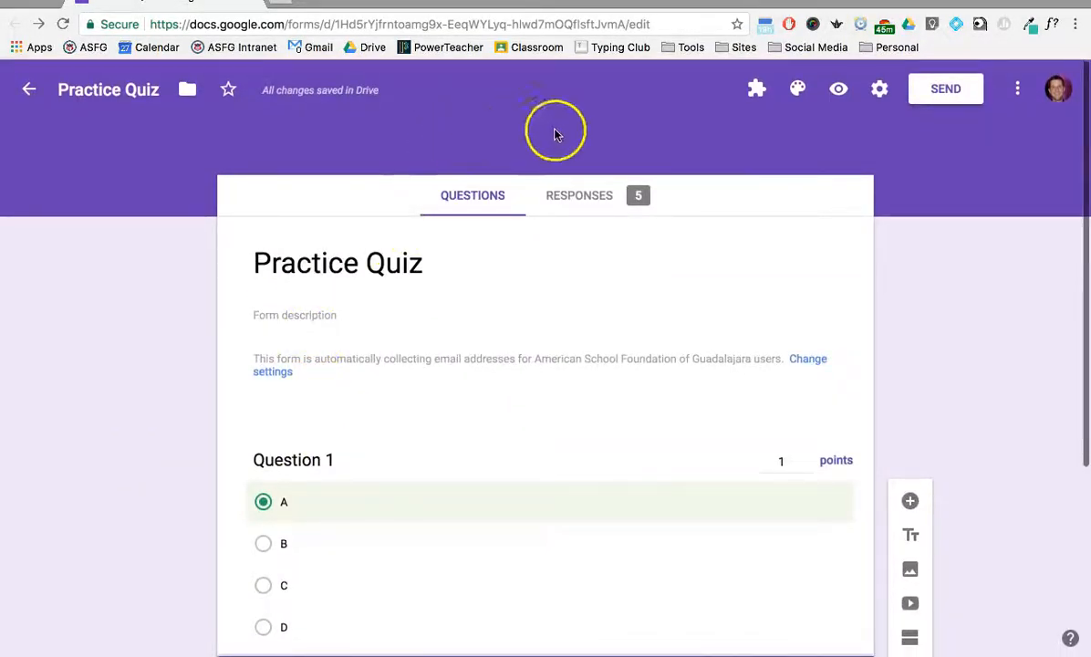
{"action": "left_click", "coordinate": [567, 195]}
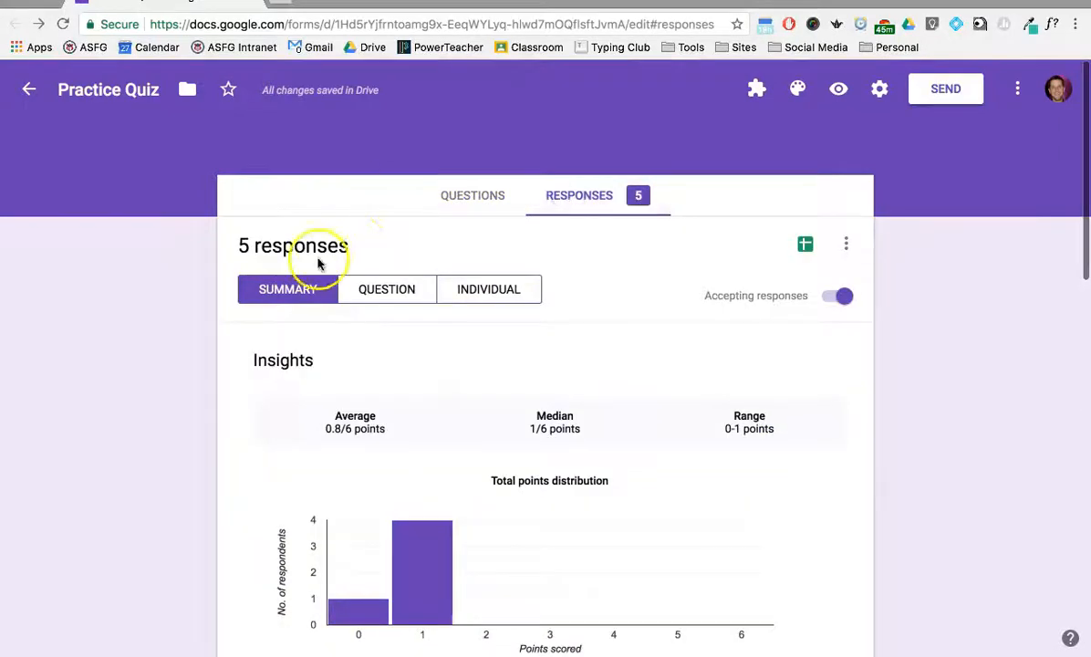
{"action": "scroll", "coordinate": [292, 377], "scroll_direction": "down", "scroll_amount": 1}
{"action": "scroll", "coordinate": [293, 377], "scroll_direction": "down", "scroll_amount": 5}
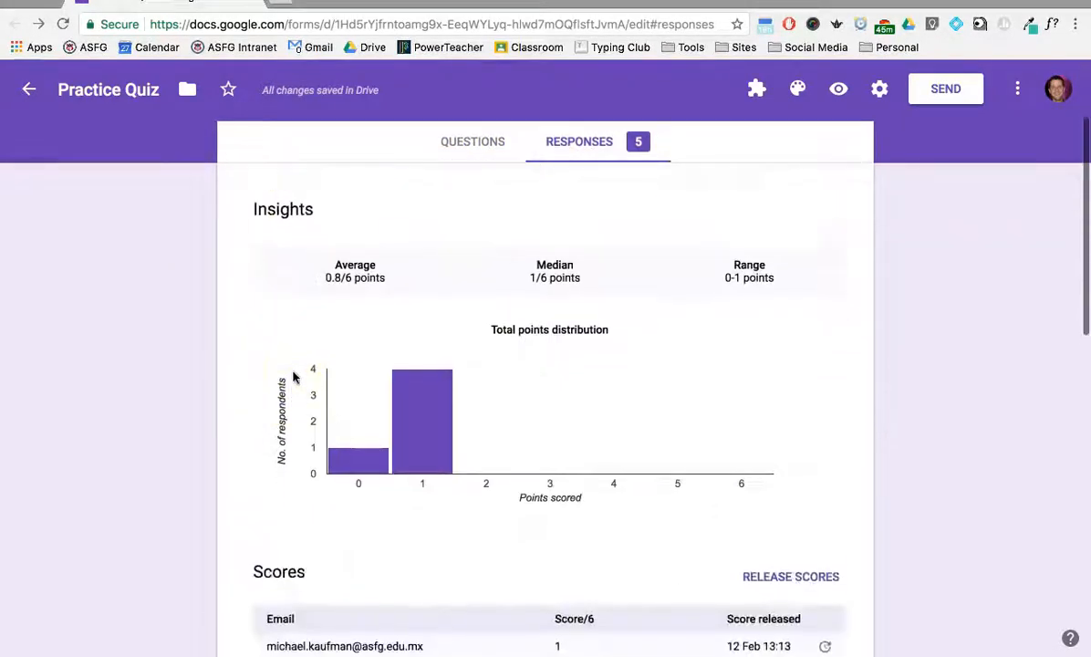
{"action": "scroll", "coordinate": [293, 377], "scroll_direction": "up", "scroll_amount": 3}
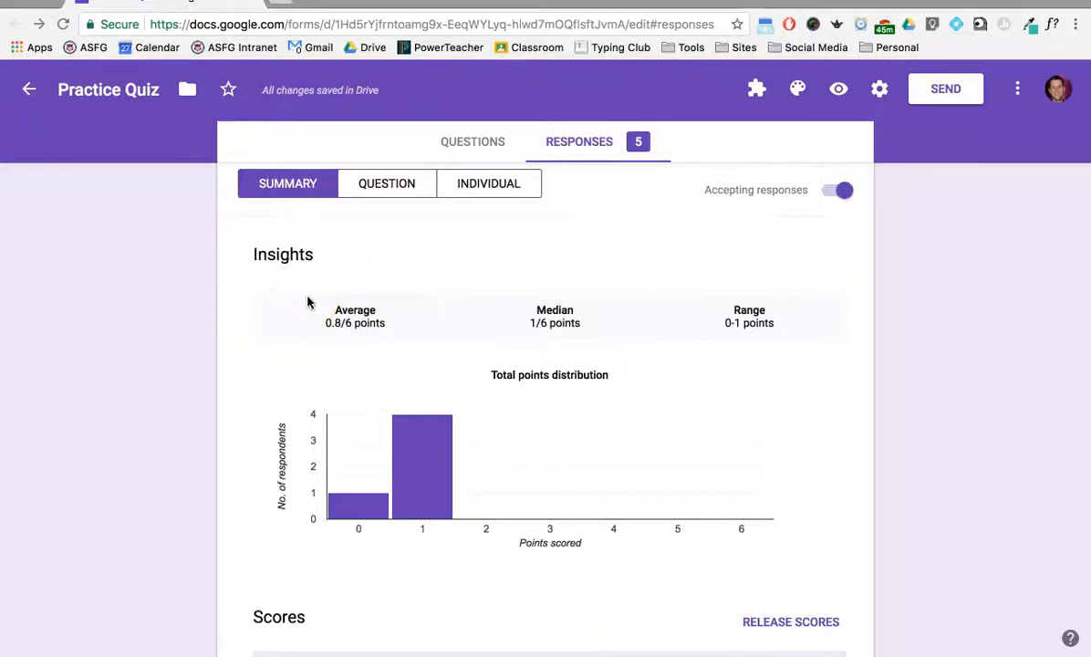
{"action": "scroll", "coordinate": [351, 280], "scroll_direction": "up", "scroll_amount": 1}
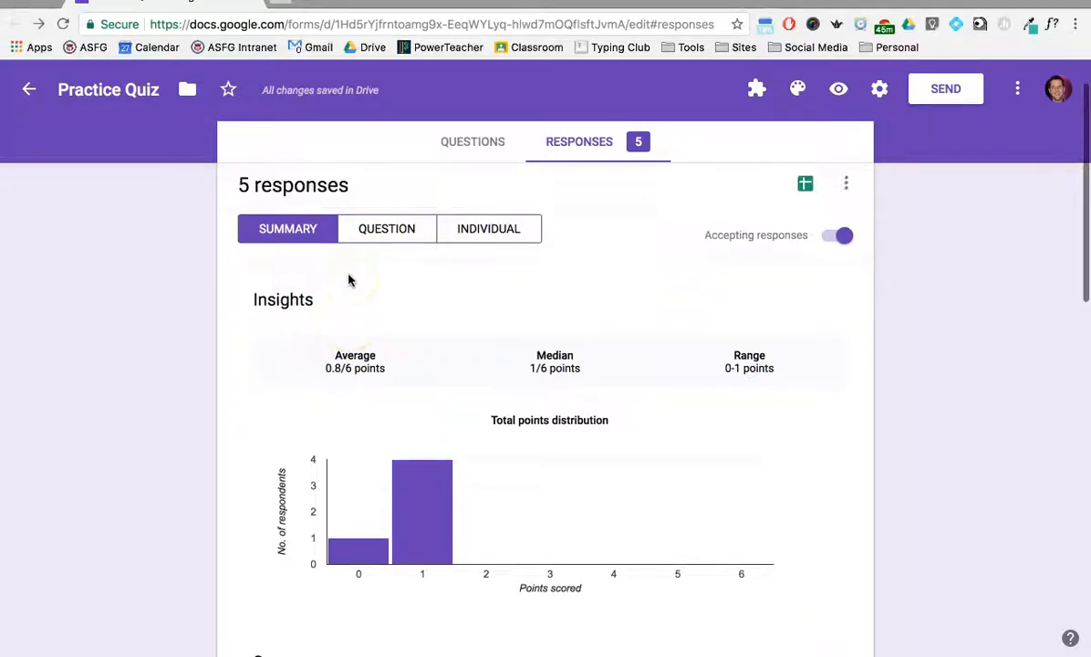
Step: View the individual responses and look over the first submission
{"action": "left_click", "coordinate": [494, 252]}
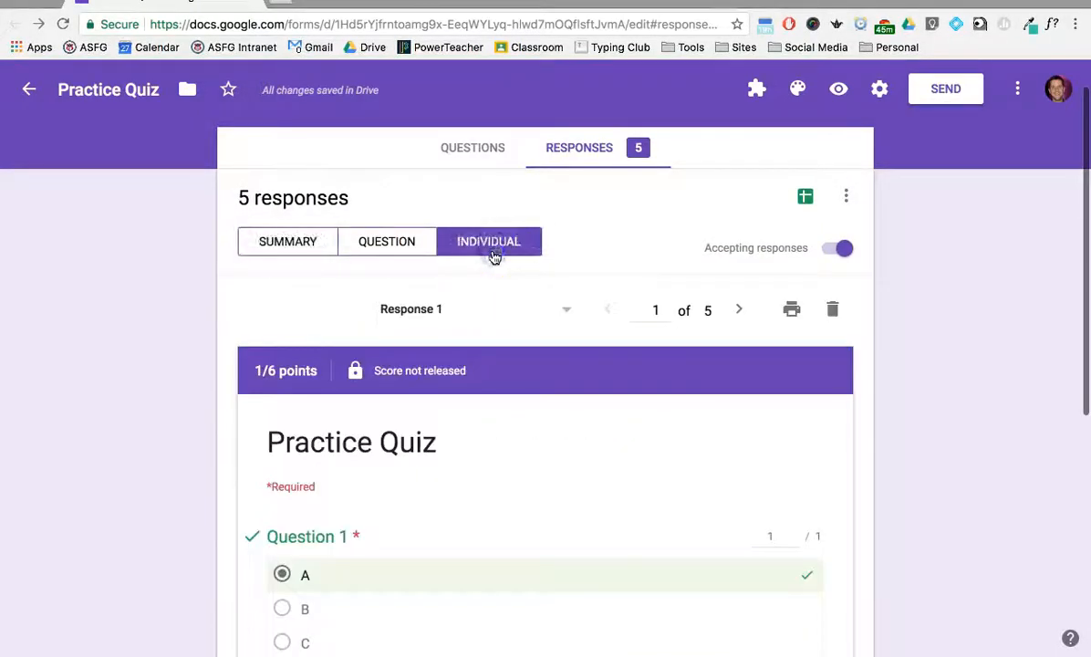
{"action": "scroll", "coordinate": [519, 371], "scroll_direction": "down", "scroll_amount": 3}
{"action": "scroll", "coordinate": [519, 372], "scroll_direction": "up", "scroll_amount": 2}
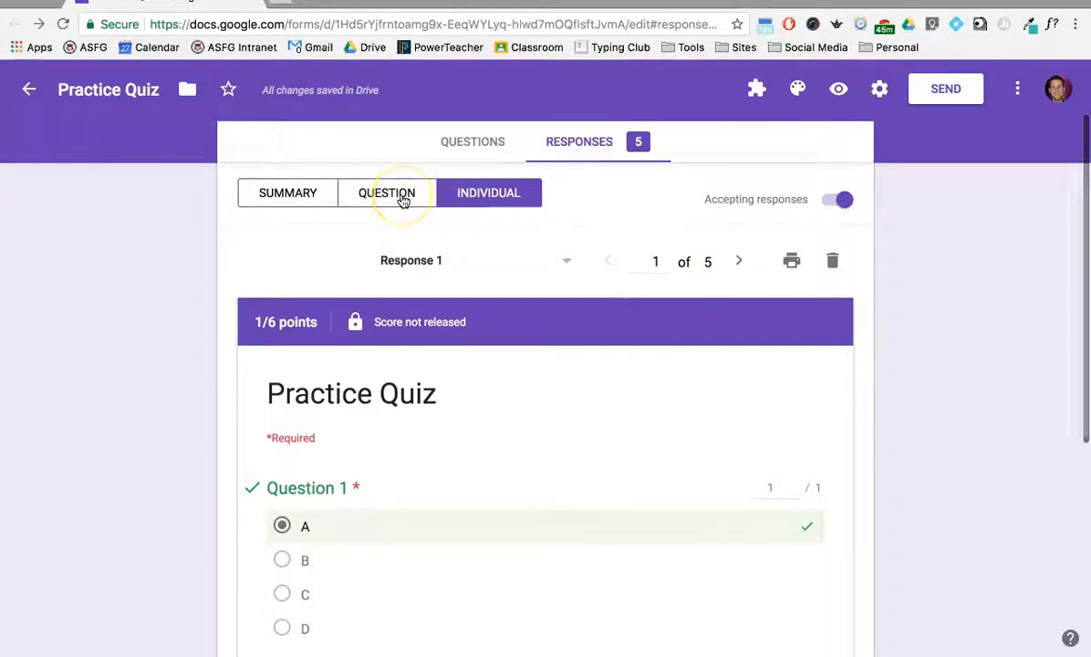
Step: View the responses by question and review the answers given to Question 1
{"action": "left_click", "coordinate": [697, 305]}
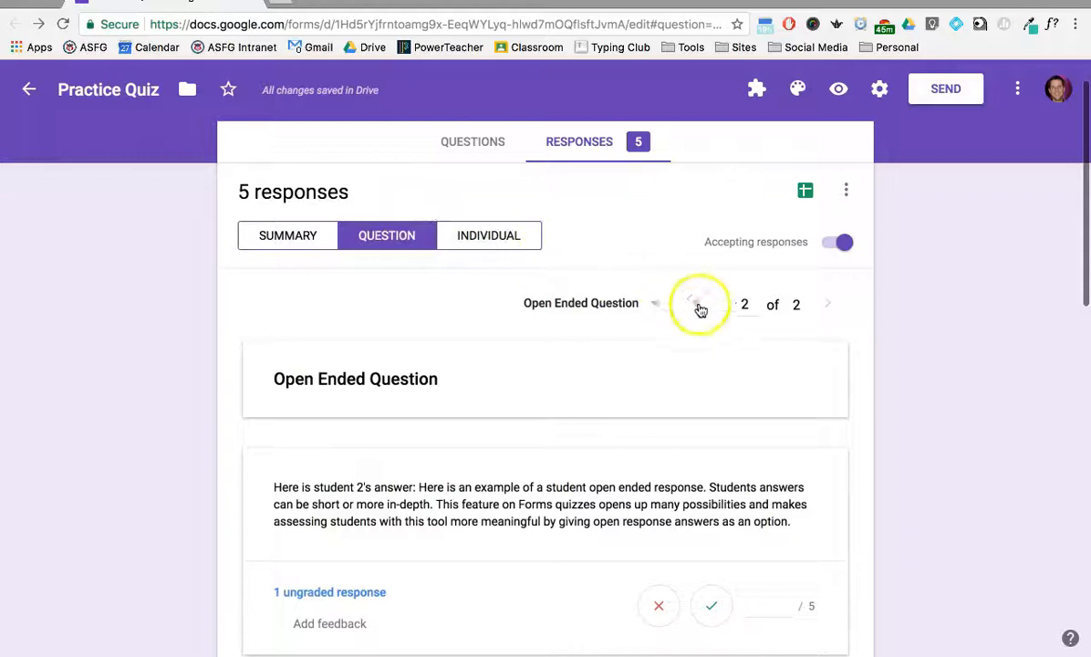
{"action": "left_click", "coordinate": [542, 305]}
{"action": "scroll", "coordinate": [543, 306], "scroll_direction": "down", "scroll_amount": 1}
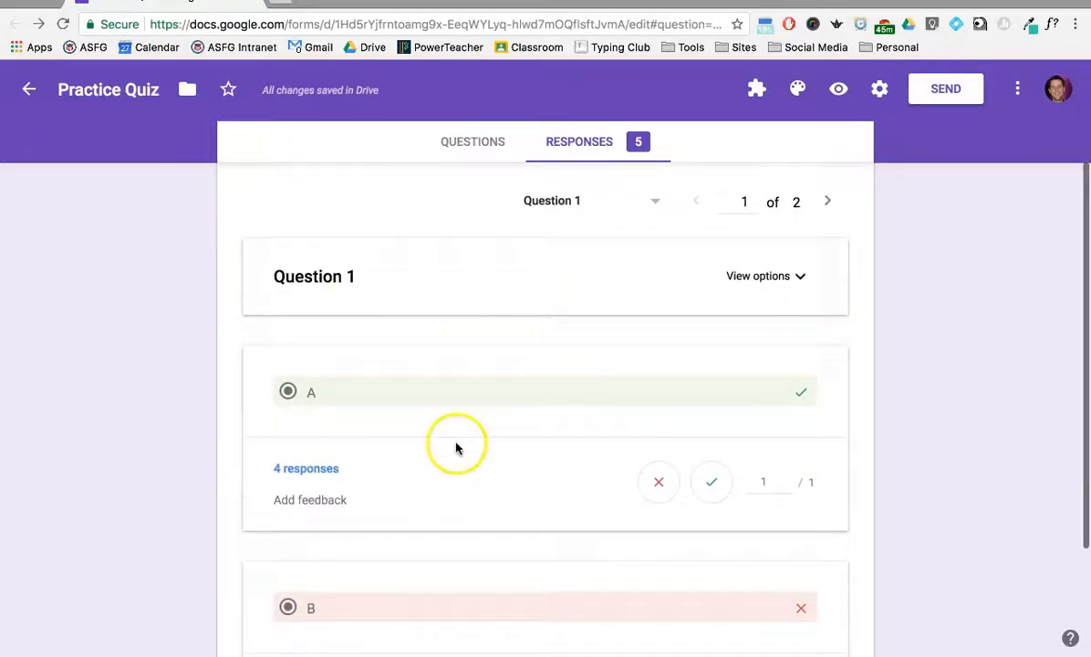
{"action": "scroll", "coordinate": [391, 382], "scroll_direction": "up", "scroll_amount": 1}
{"action": "scroll", "coordinate": [390, 383], "scroll_direction": "down", "scroll_amount": 2}
{"action": "scroll", "coordinate": [390, 383], "scroll_direction": "up", "scroll_amount": 2}
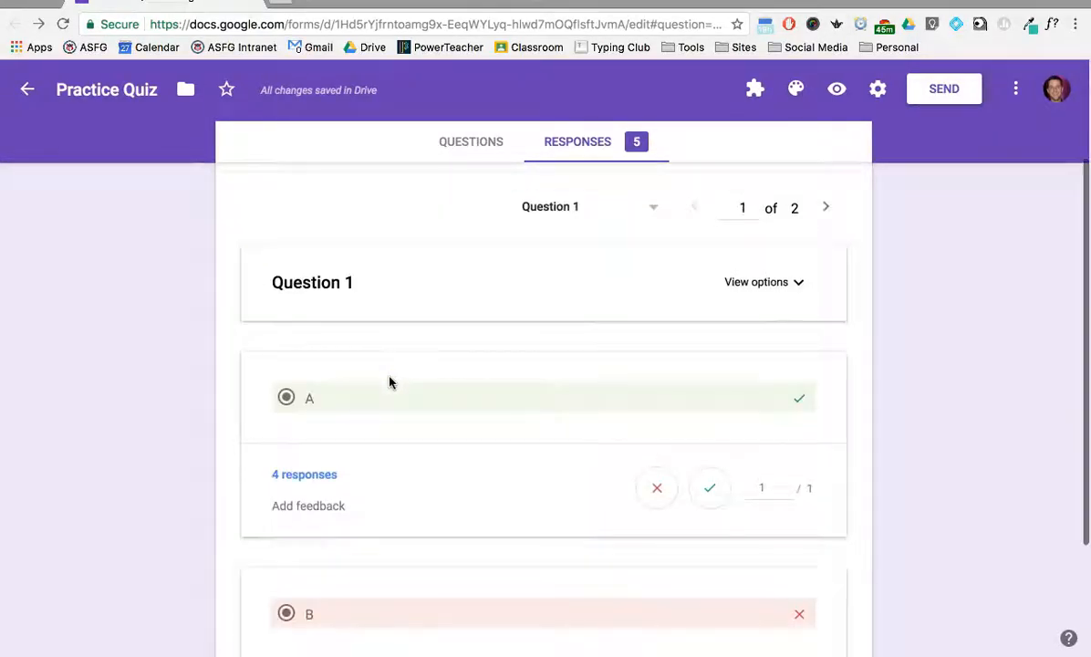
Step: Go to the Open Ended Question's responses and read through the ungraded student answers
{"action": "left_click", "coordinate": [826, 207]}
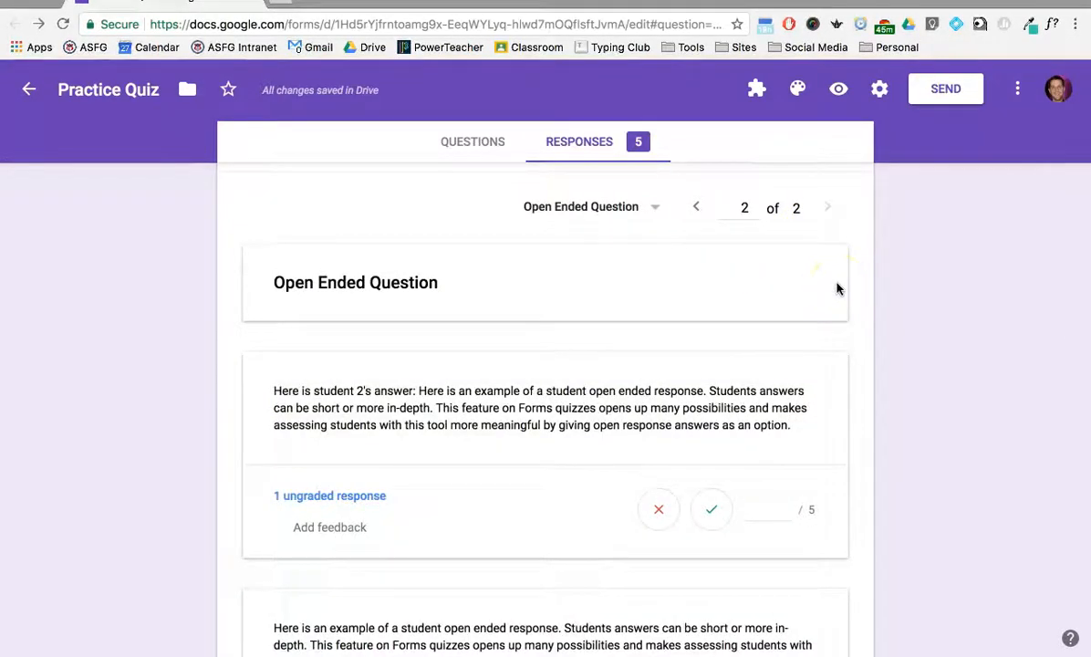
{"action": "scroll", "coordinate": [838, 289], "scroll_direction": "down", "scroll_amount": 4}
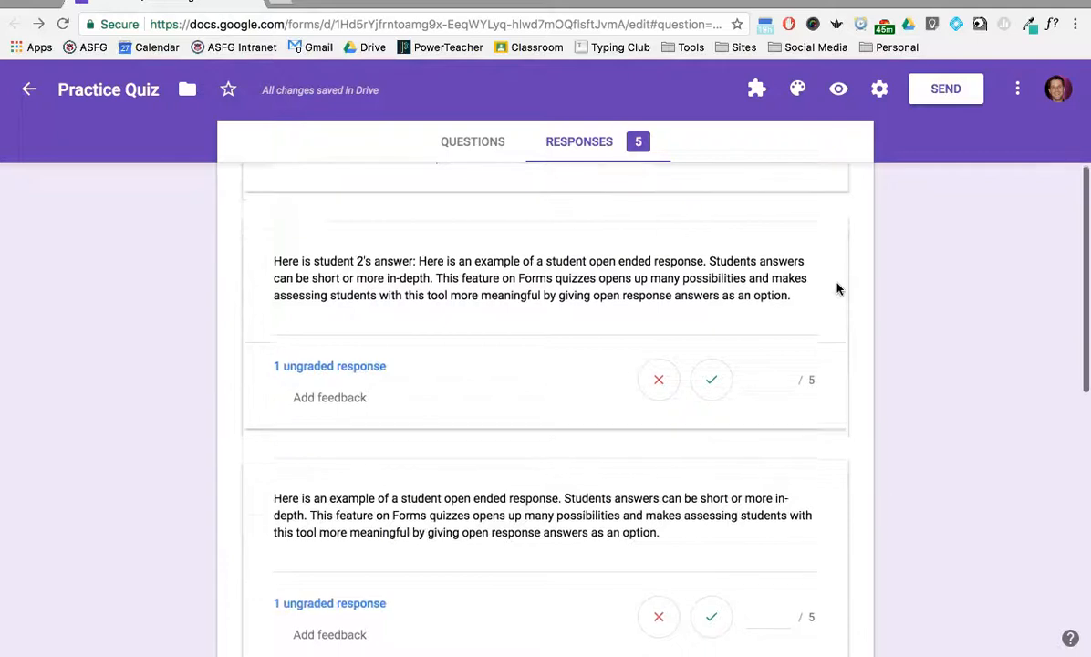
{"action": "scroll", "coordinate": [838, 288], "scroll_direction": "down", "scroll_amount": 4}
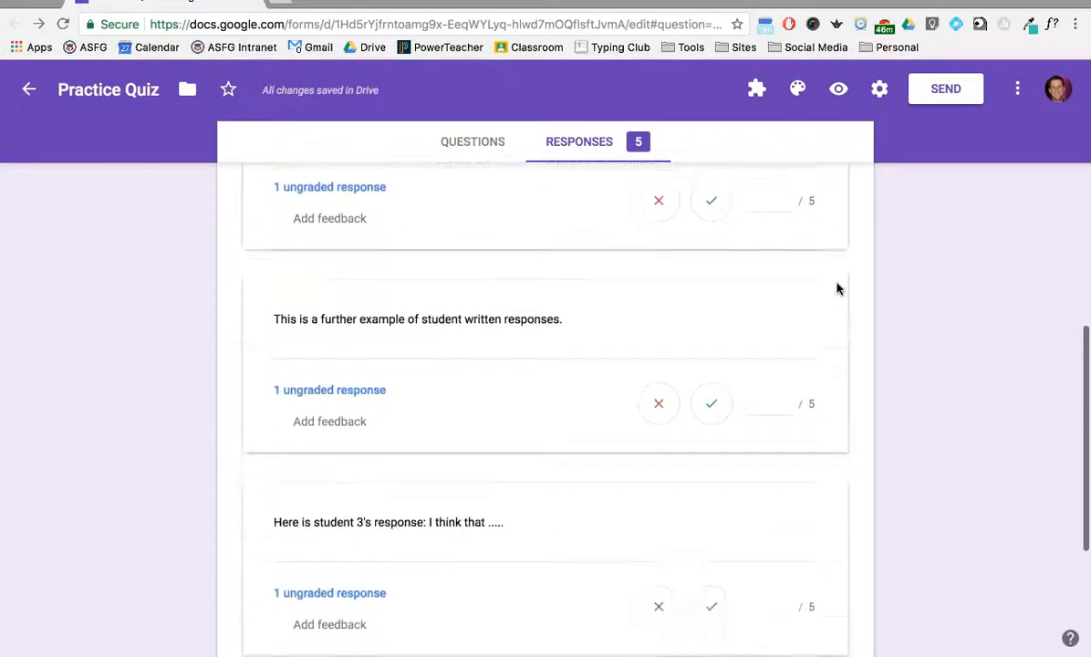
{"action": "scroll", "coordinate": [838, 289], "scroll_direction": "down", "scroll_amount": 2}
{"action": "scroll", "coordinate": [838, 289], "scroll_direction": "up", "scroll_amount": 3}
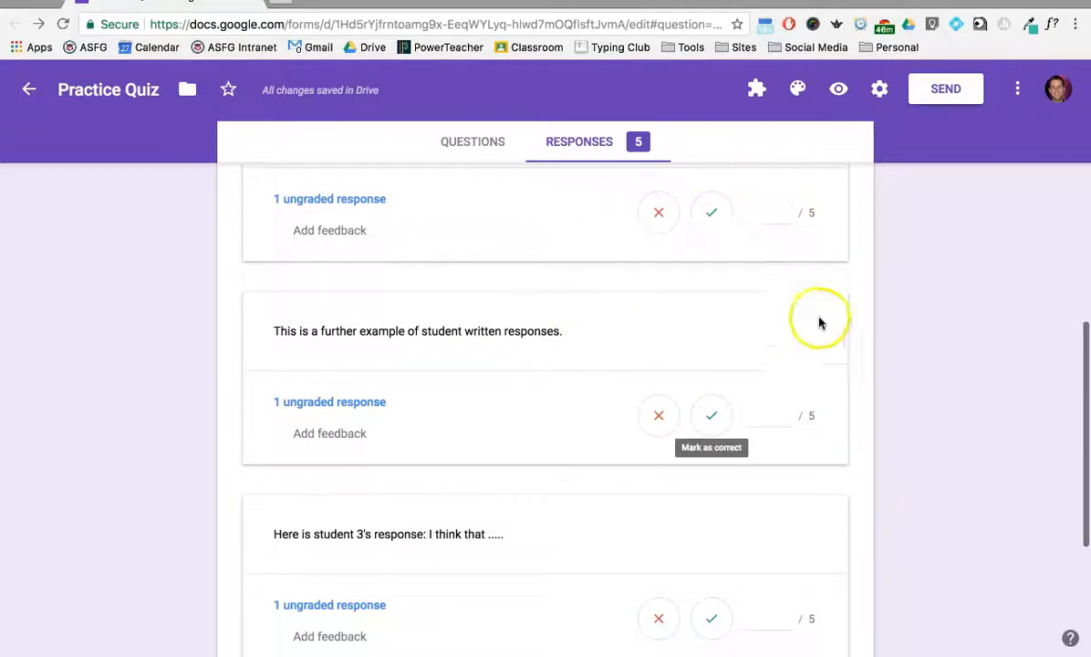
{"action": "scroll", "coordinate": [897, 307], "scroll_direction": "up", "scroll_amount": 2}
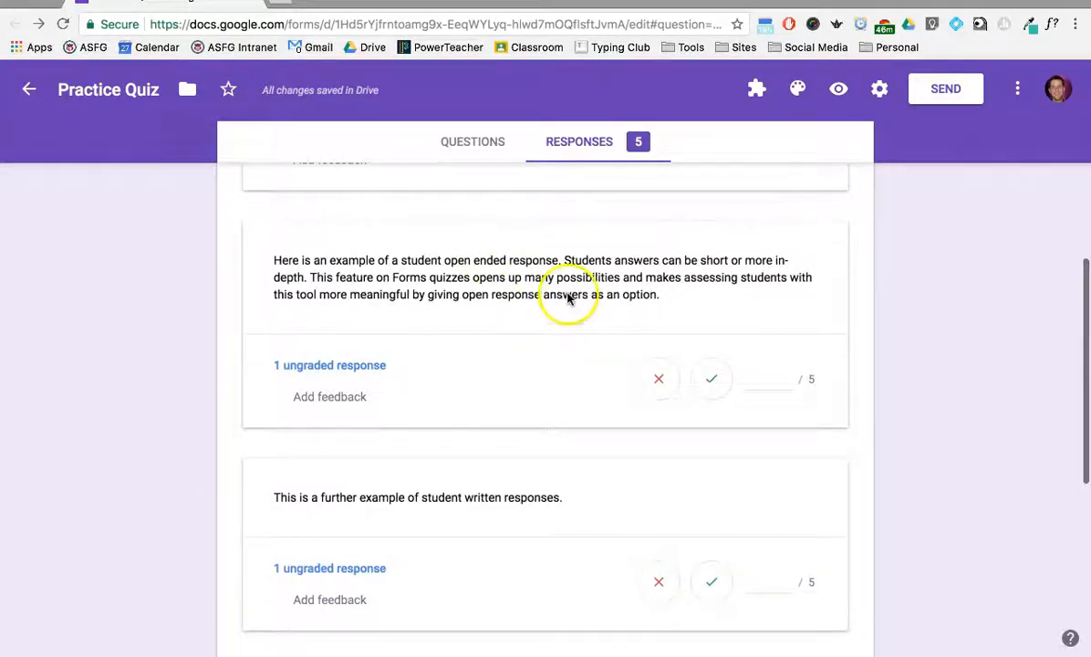
{"action": "scroll", "coordinate": [458, 321], "scroll_direction": "up", "scroll_amount": 2}
{"action": "scroll", "coordinate": [457, 327], "scroll_direction": "up", "scroll_amount": 4}
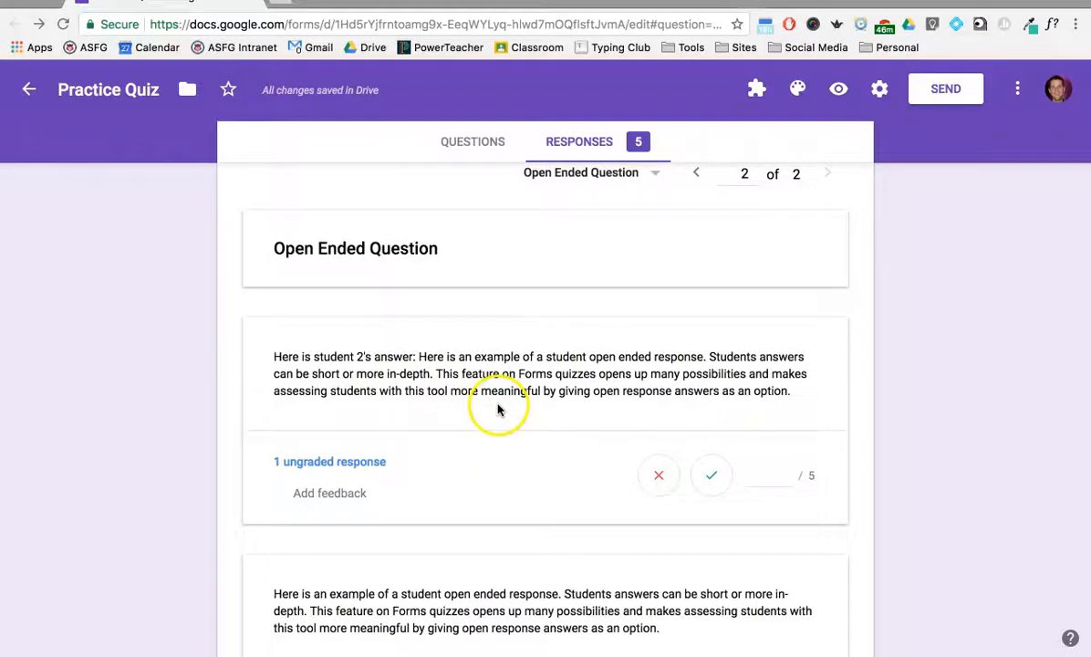
Step: Mark student 2's answer correct for the full 5 points and add the feedback "Great use of evidence."
{"action": "left_click", "coordinate": [713, 478]}
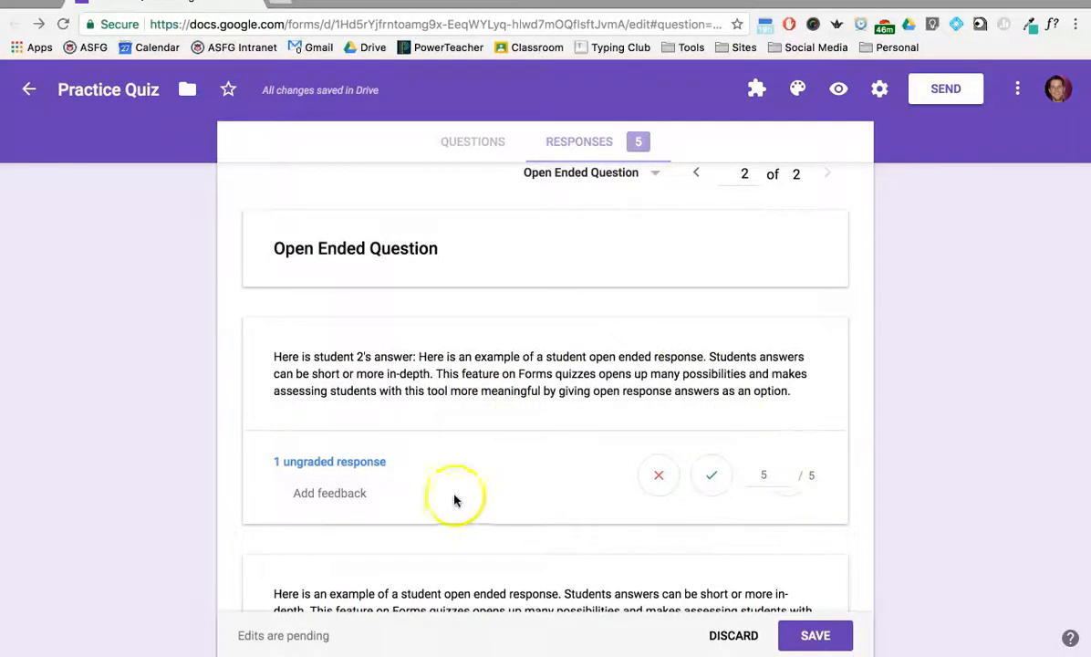
{"action": "left_click", "coordinate": [319, 500]}
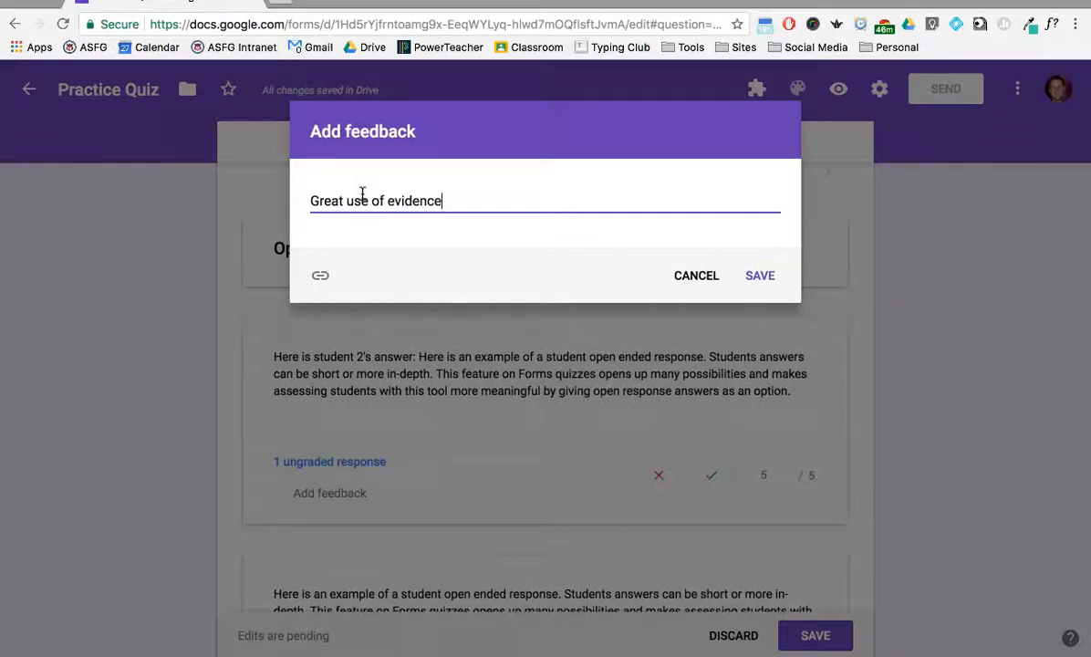
{"action": "left_click", "coordinate": [764, 276]}
Step: Give the second open-ended response 4 points and add the feedback "Use more specific examples..."
{"action": "scroll", "coordinate": [901, 388], "scroll_direction": "down", "scroll_amount": 4}
{"action": "left_click", "coordinate": [768, 474]}
{"action": "type", "text": "4"}
{"action": "left_click", "coordinate": [330, 488]}
{"action": "left_click", "coordinate": [382, 202]}
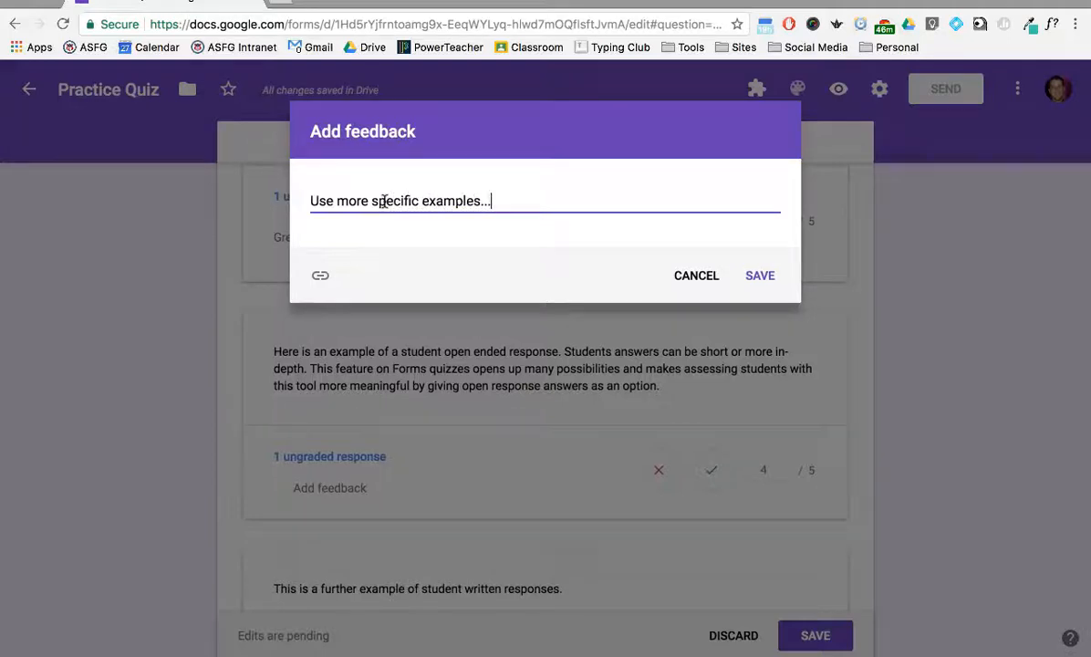
{"action": "left_click", "coordinate": [762, 275]}
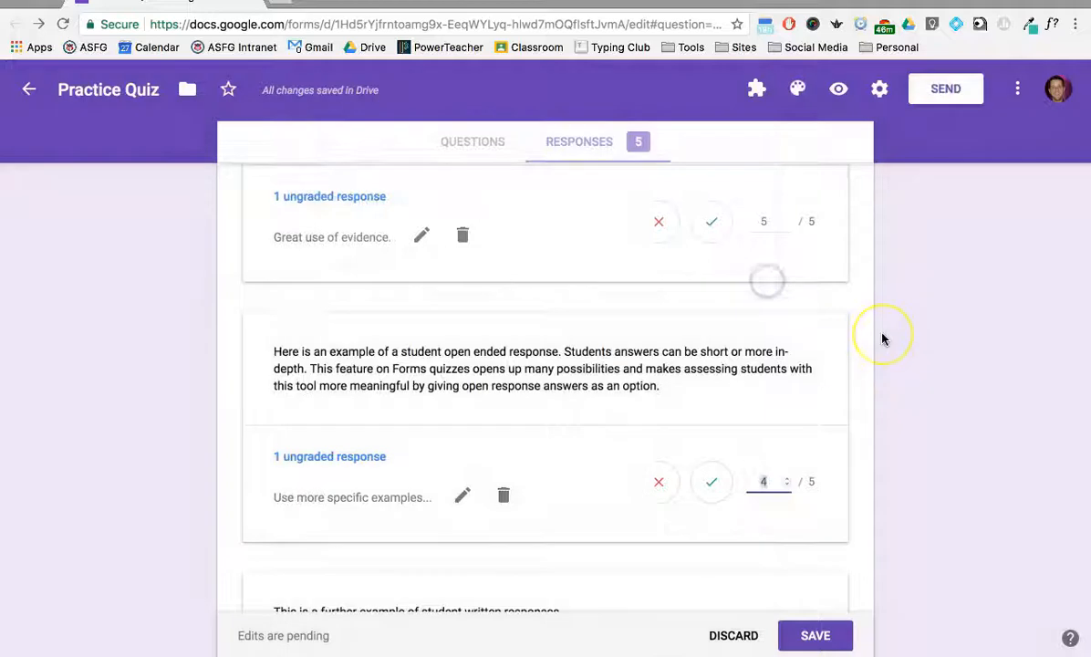
Step: Mark the "This is a further example of student written responses." answer incorrect and give student 3's response 2 points
{"action": "scroll", "coordinate": [867, 338], "scroll_direction": "down", "scroll_amount": 2}
{"action": "scroll", "coordinate": [606, 420], "scroll_direction": "down", "scroll_amount": 2}
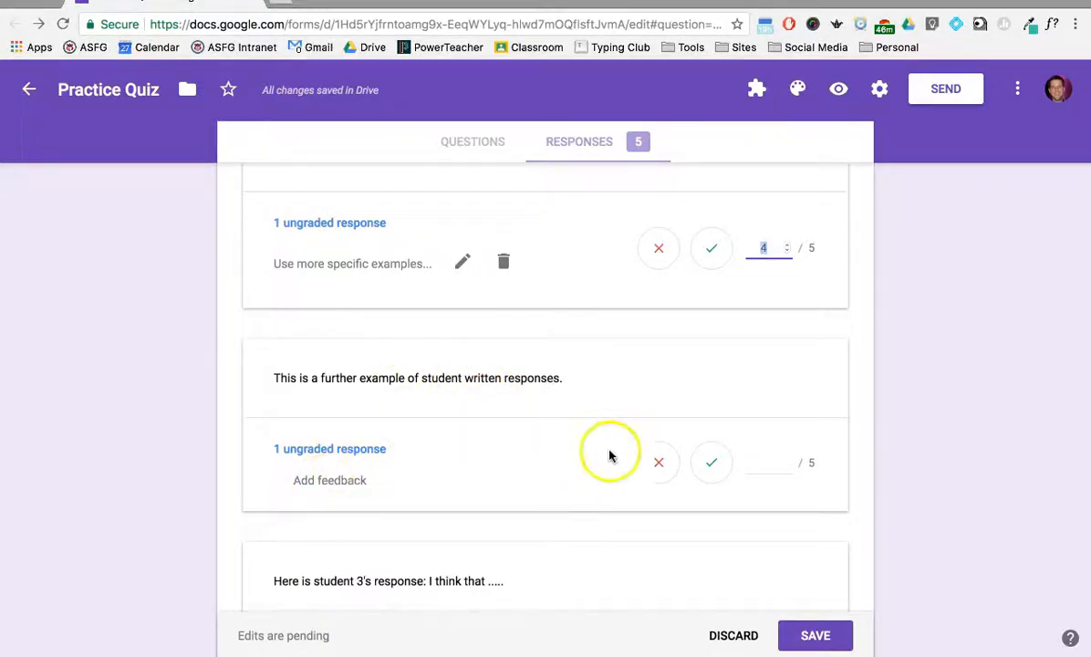
{"action": "left_click", "coordinate": [653, 462]}
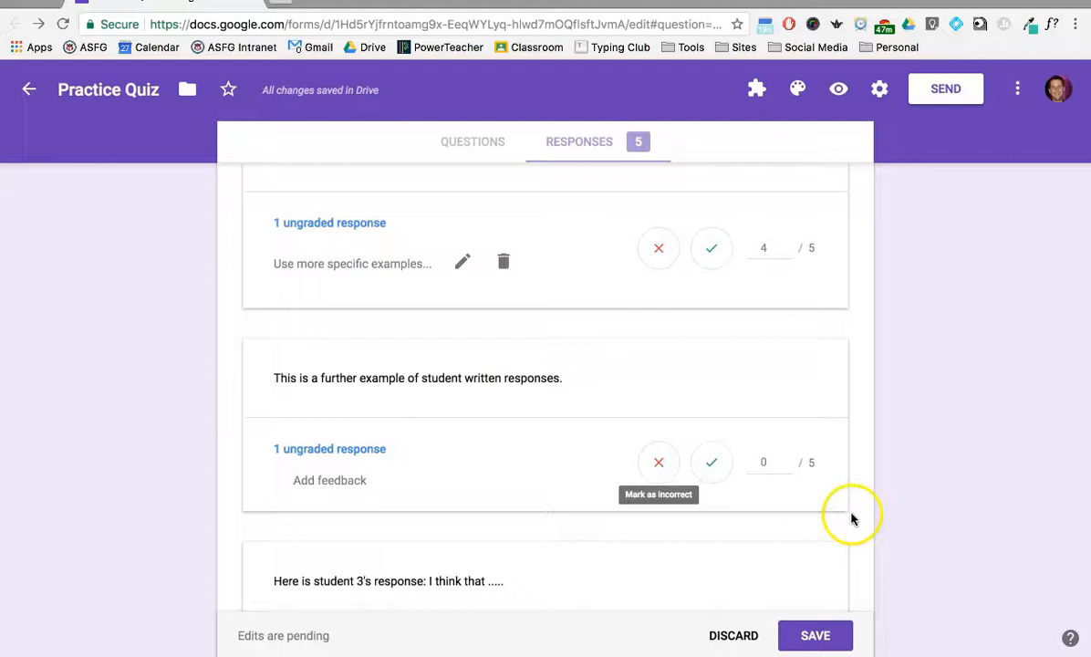
{"action": "scroll", "coordinate": [497, 433], "scroll_direction": "down", "scroll_amount": 3}
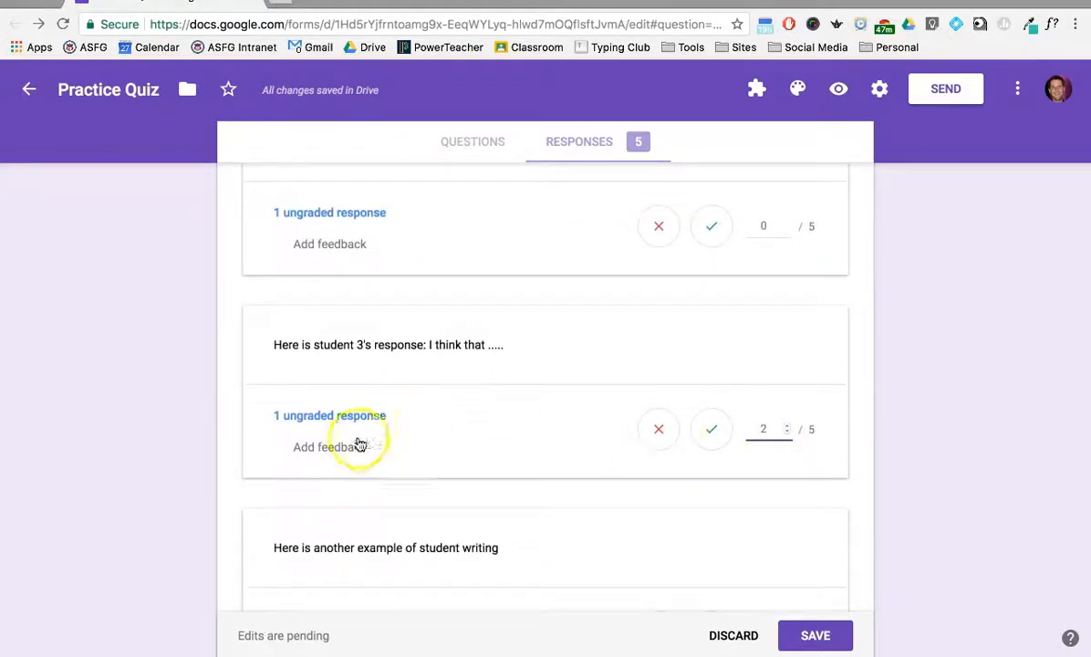
Step: Give the "Here is another example of student writing" response 3 points and save the pending grading edits
{"action": "scroll", "coordinate": [519, 334], "scroll_direction": "down", "scroll_amount": 2}
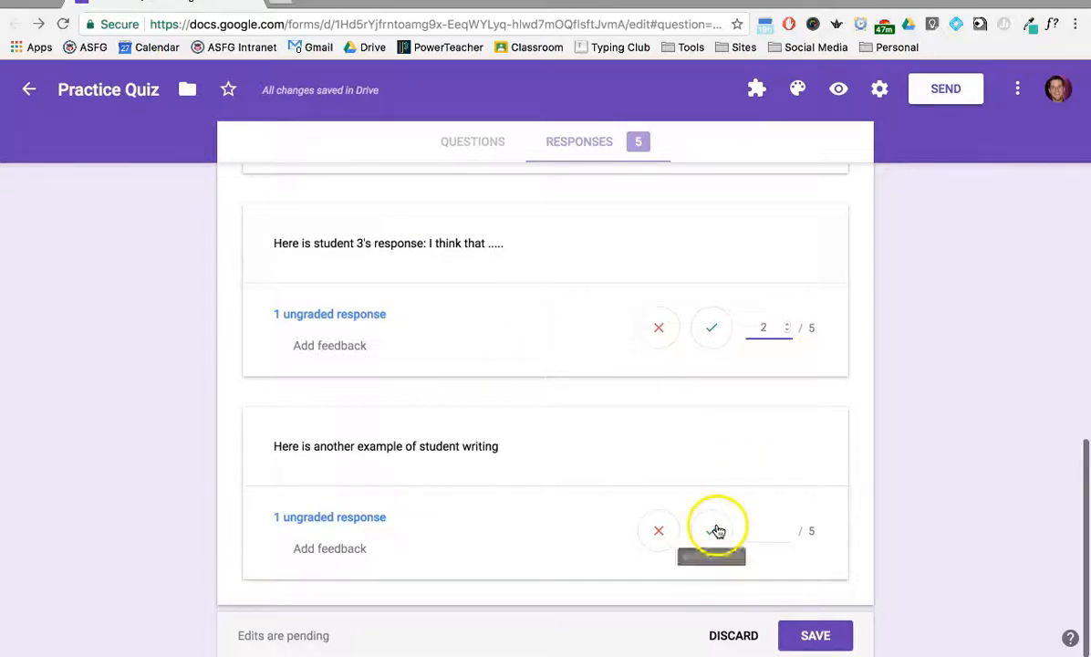
{"action": "left_click", "coordinate": [772, 529]}
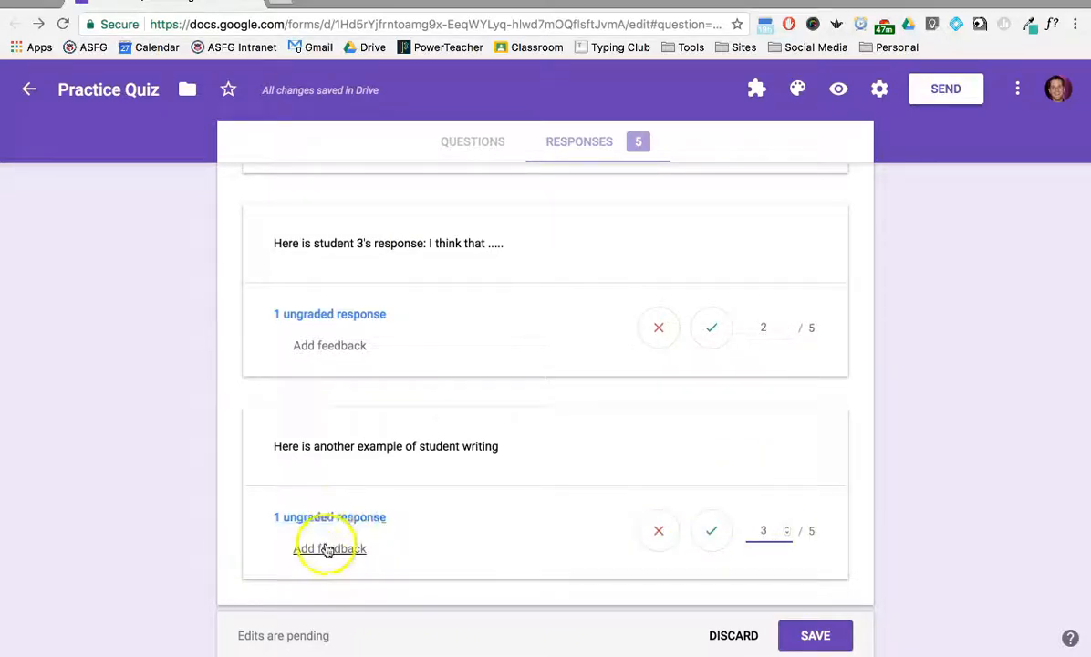
{"action": "scroll", "coordinate": [470, 460], "scroll_direction": "down", "scroll_amount": 1}
{"action": "left_click", "coordinate": [821, 633]}
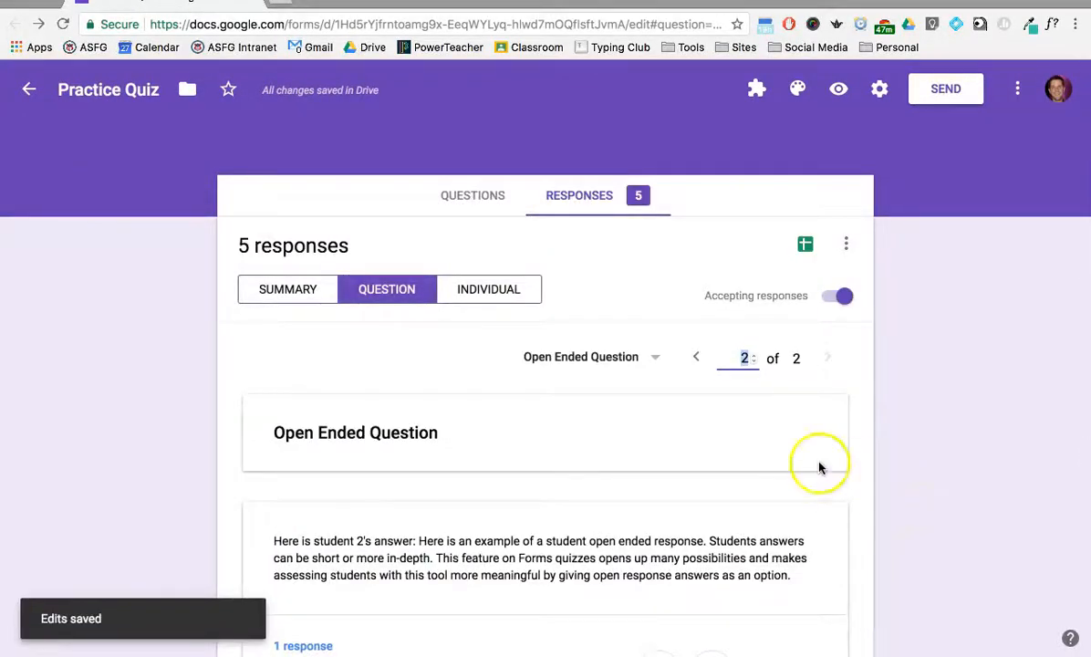
Step: Return to the response summary and release the scores by email to both listed respondents without a message
{"action": "left_click", "coordinate": [304, 297]}
{"action": "scroll", "coordinate": [890, 431], "scroll_direction": "down", "scroll_amount": 2}
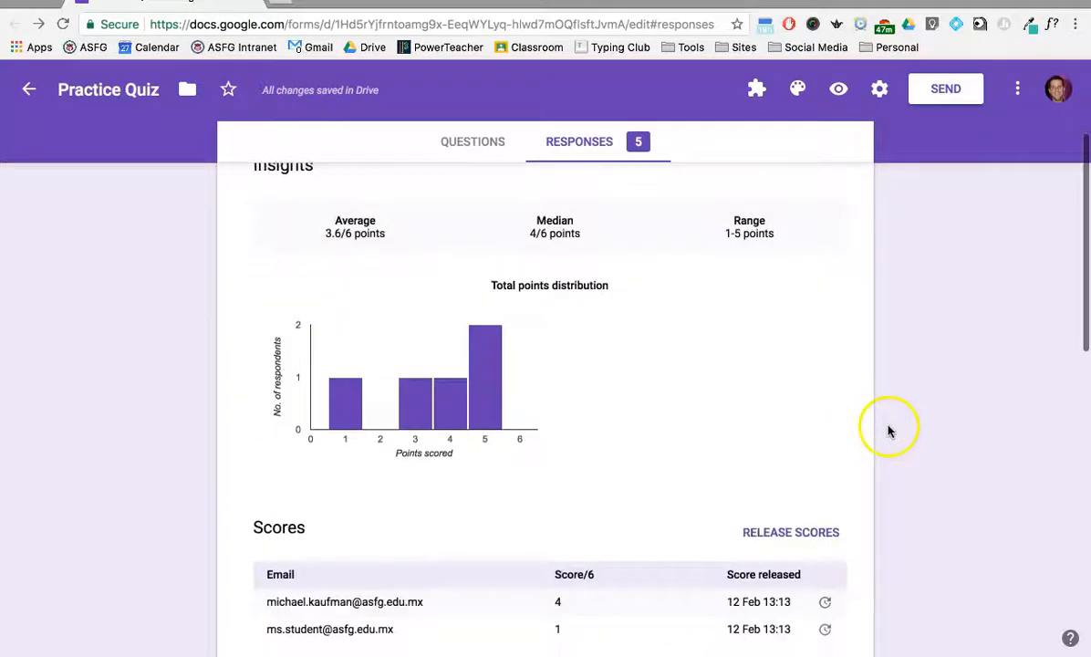
{"action": "left_click", "coordinate": [815, 538]}
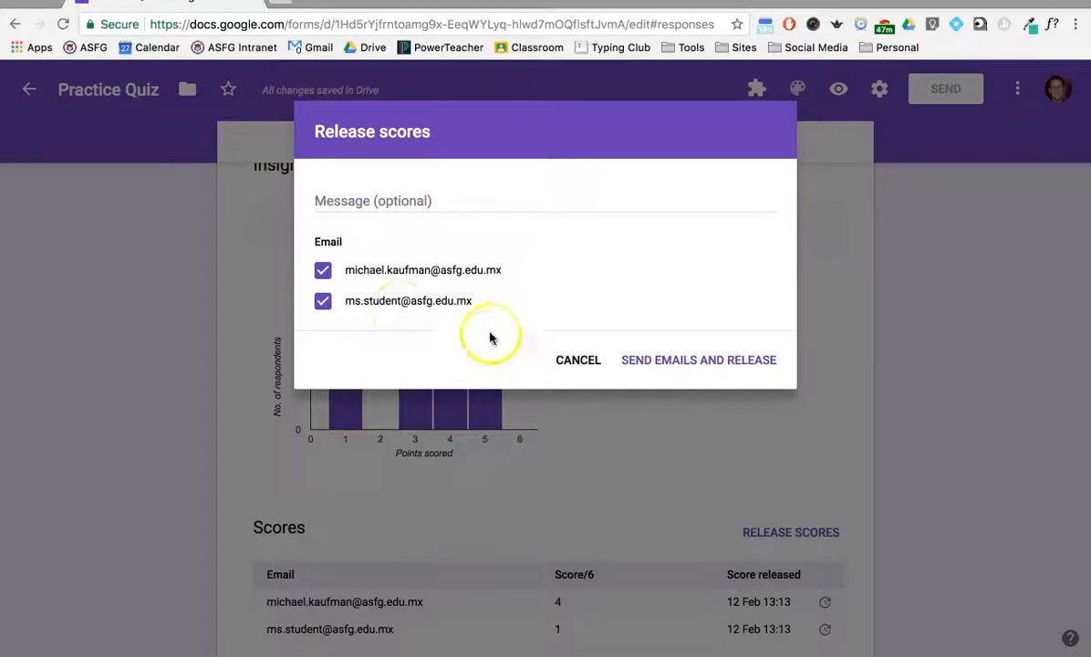
{"action": "left_click", "coordinate": [655, 360]}
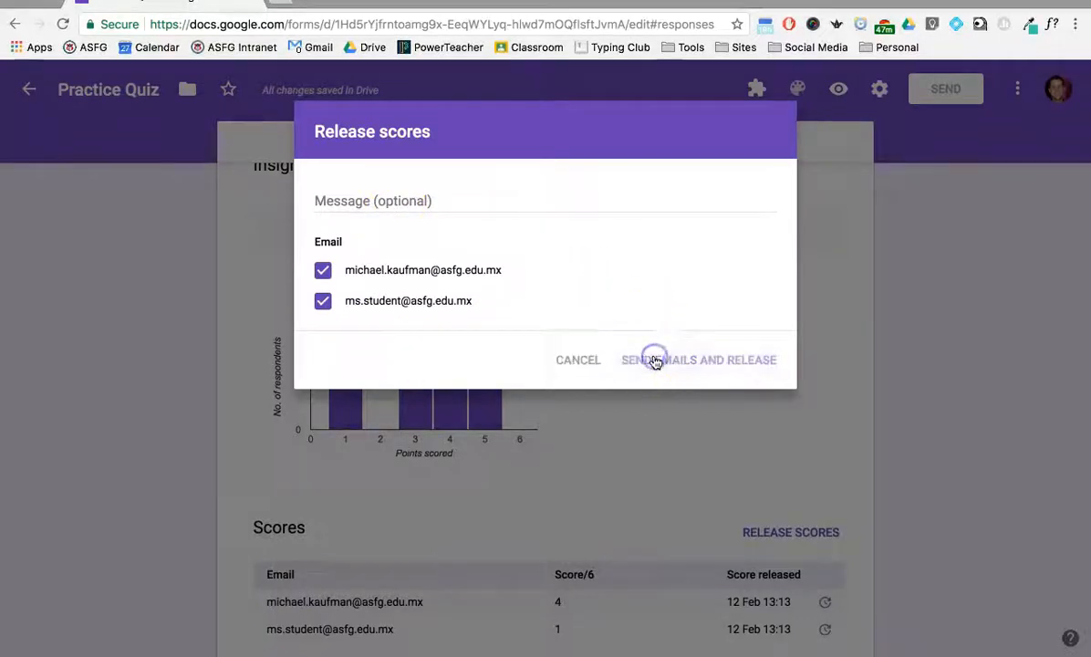
{"action": "left_click", "coordinate": [800, 408]}
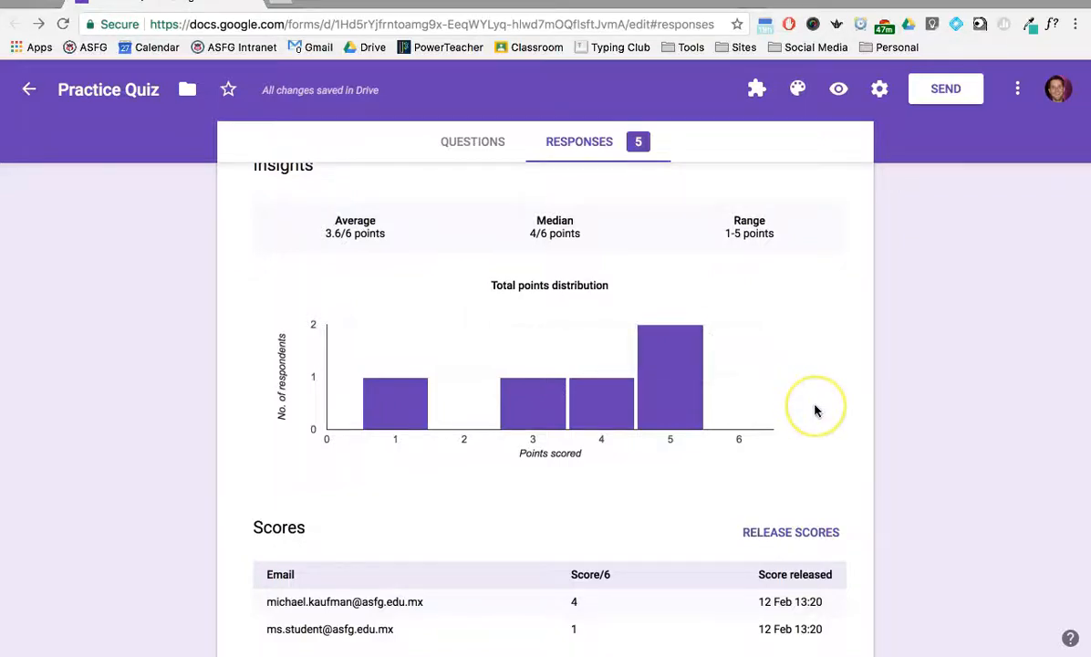